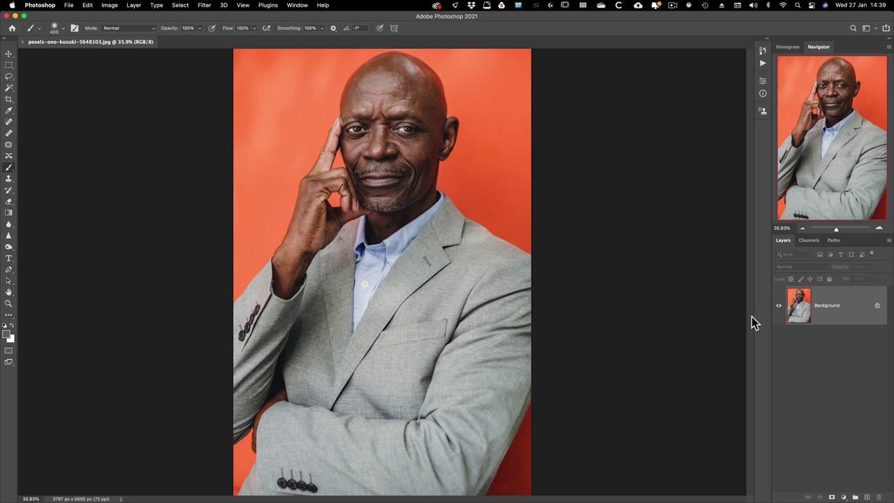
- Duplicate the Background portrait onto a new Layer 1
key(super)
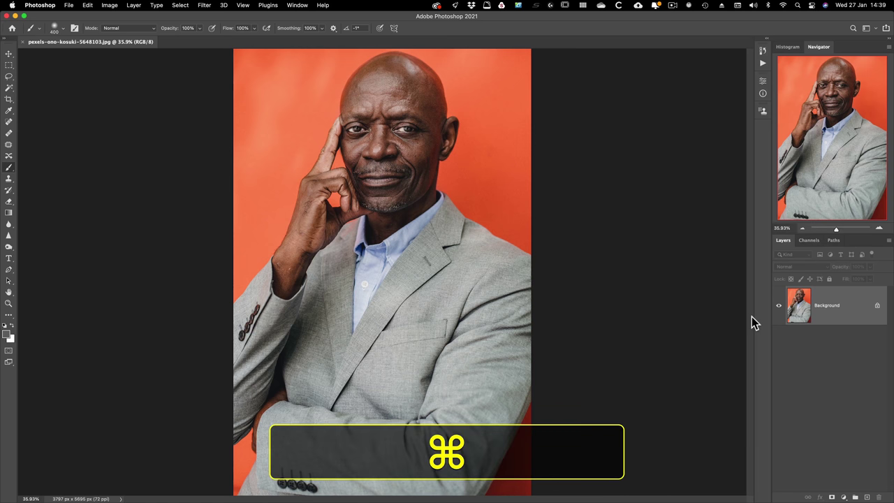
key(super+j)
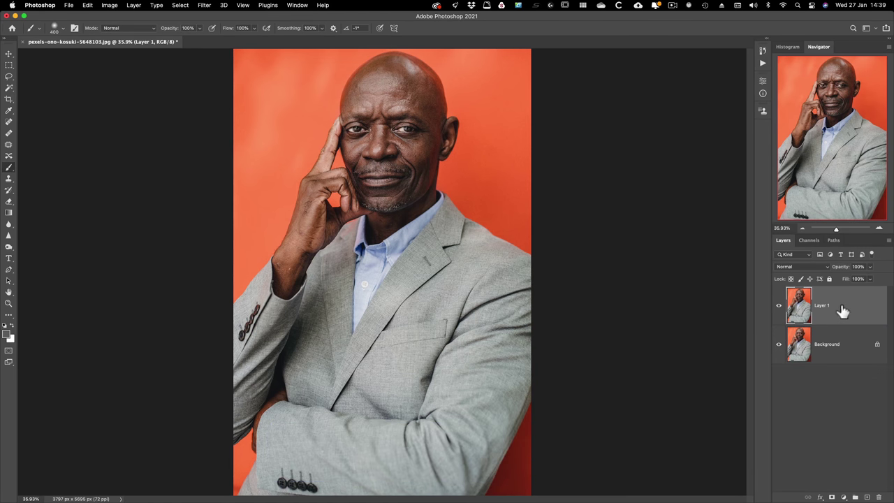
right_click(856, 290)
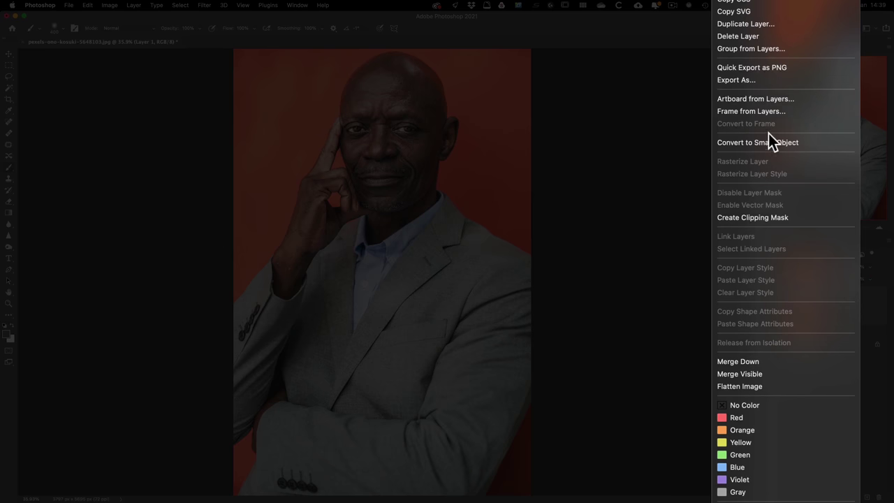
click(669, 198)
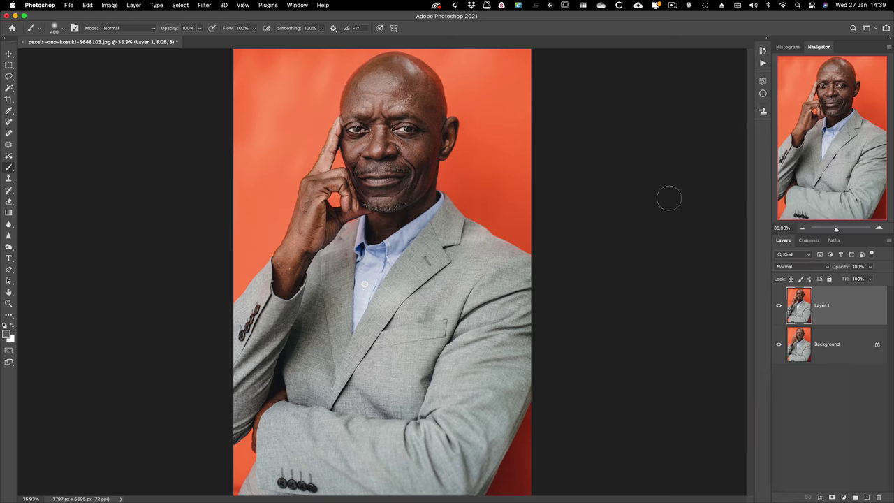
- Convert Layer 1 into a smart object via Convert for Smart Filters
click(206, 6)
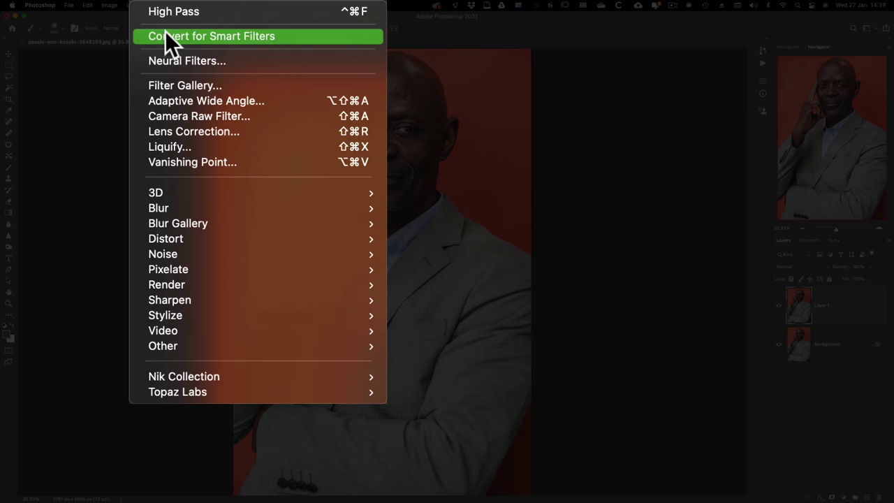
click(165, 33)
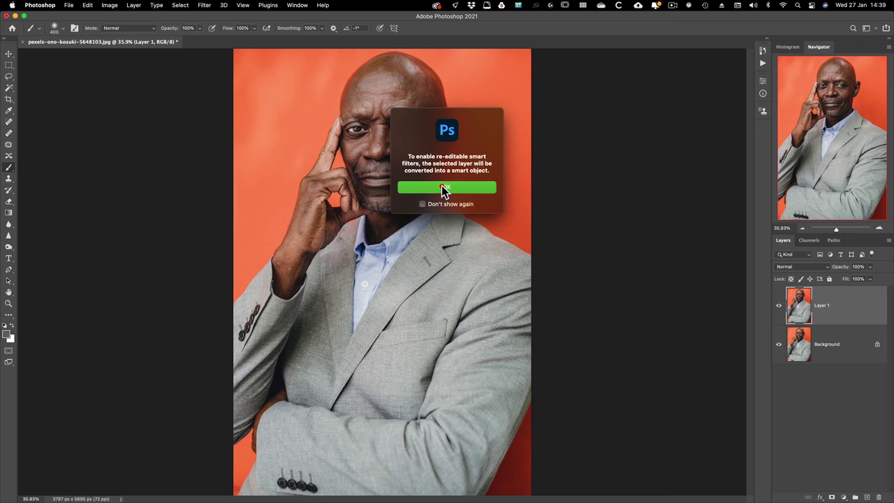
click(443, 187)
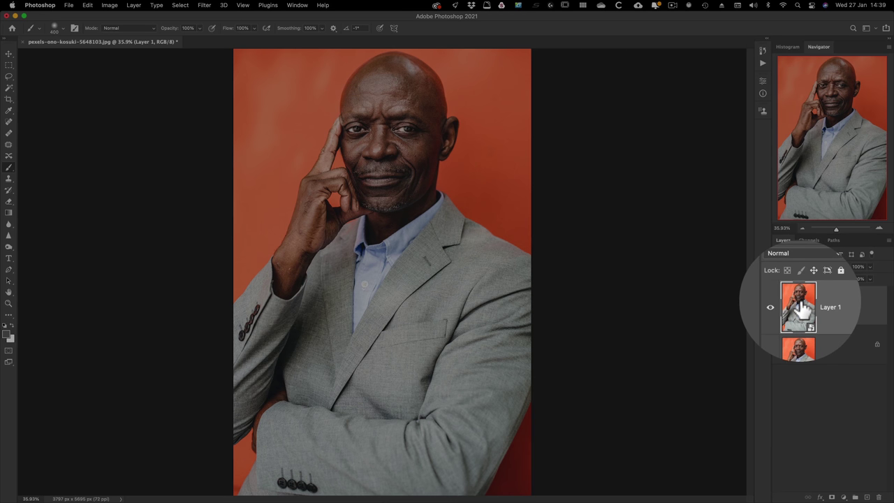
double_click(803, 307)
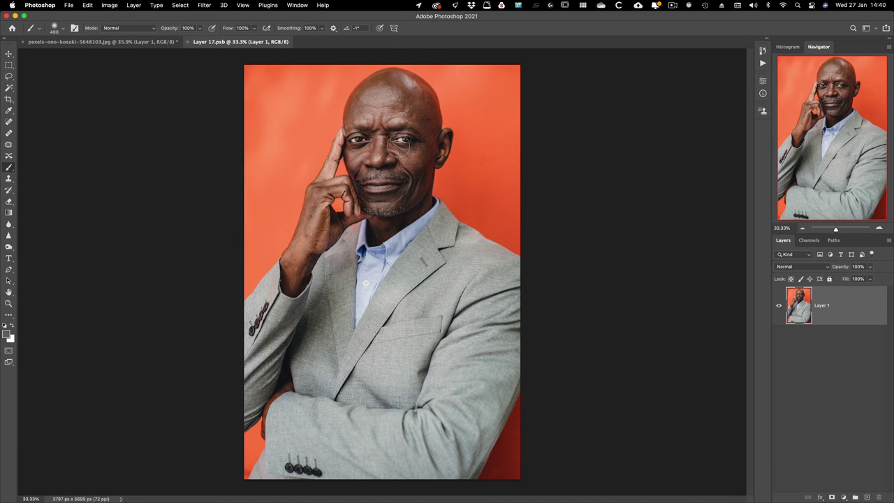
key(super)
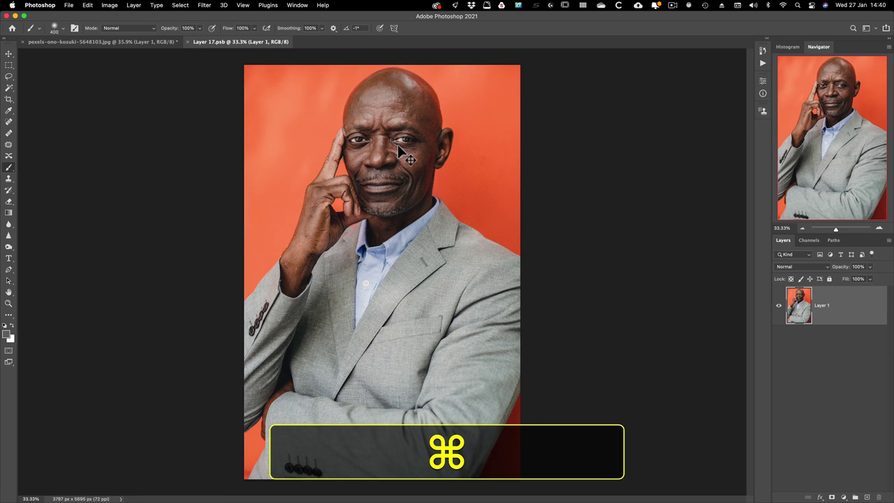
key(super+w)
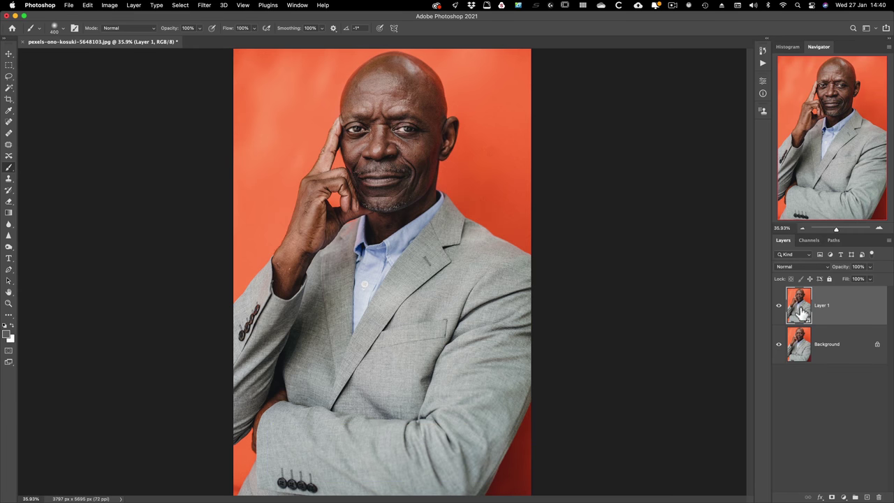
- Start the High Pass filter on Layer 1 and zoom to 100% on the face
click(205, 6)
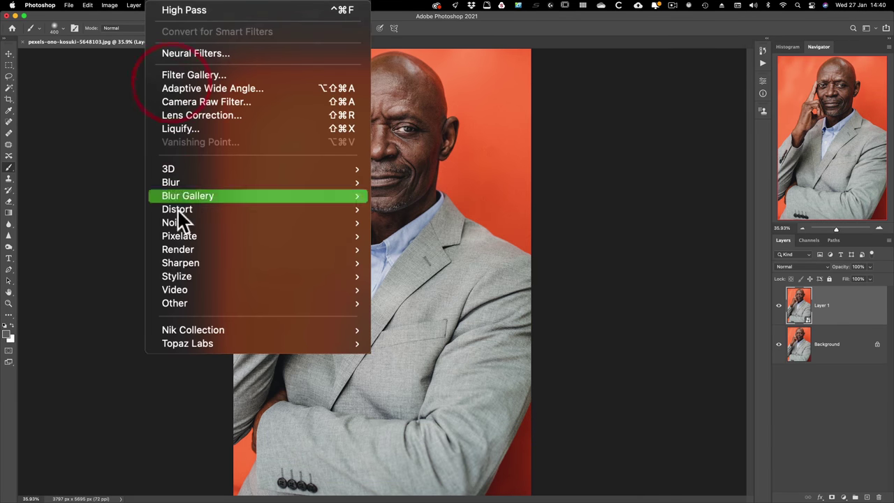
mouse_move(218, 185)
click(342, 185)
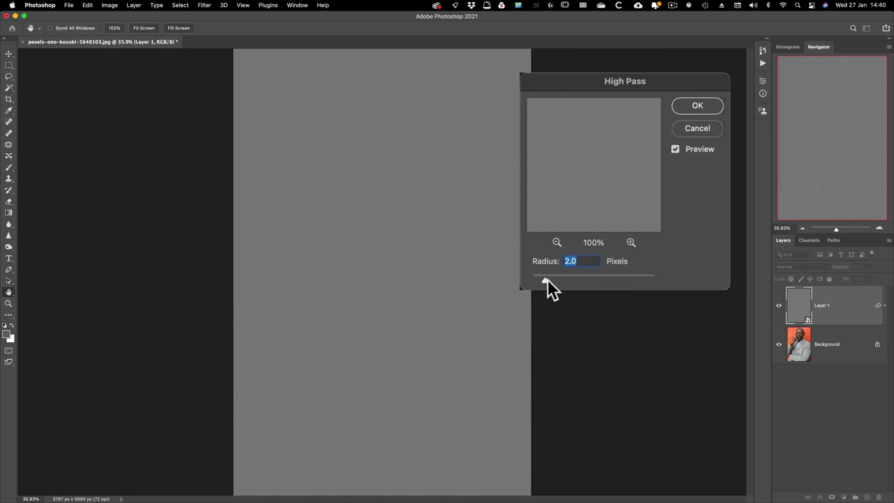
drag(549, 278, 551, 280)
super+click(373, 171)
super+click(374, 171)
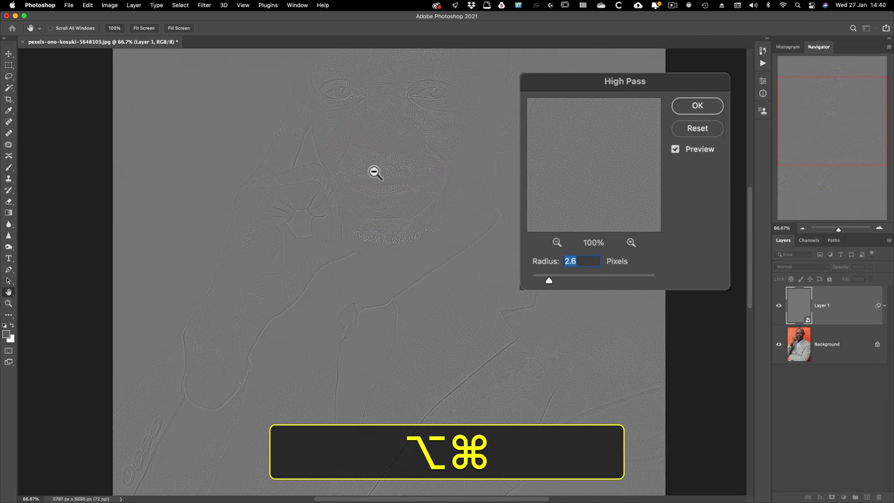
alt+click(374, 173)
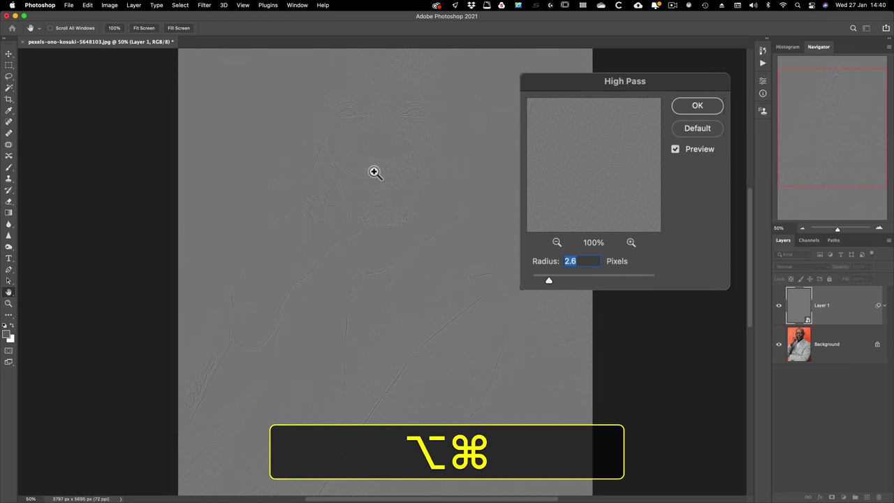
super+click(374, 171)
super+click(371, 160)
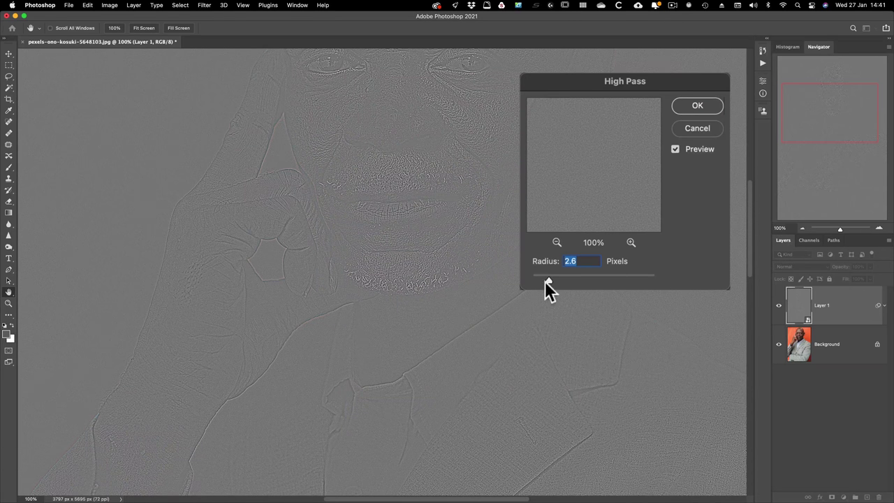
- Preview a 59.0 radius, then apply High Pass at a 2.5-pixel radius
drag(595, 278, 595, 276)
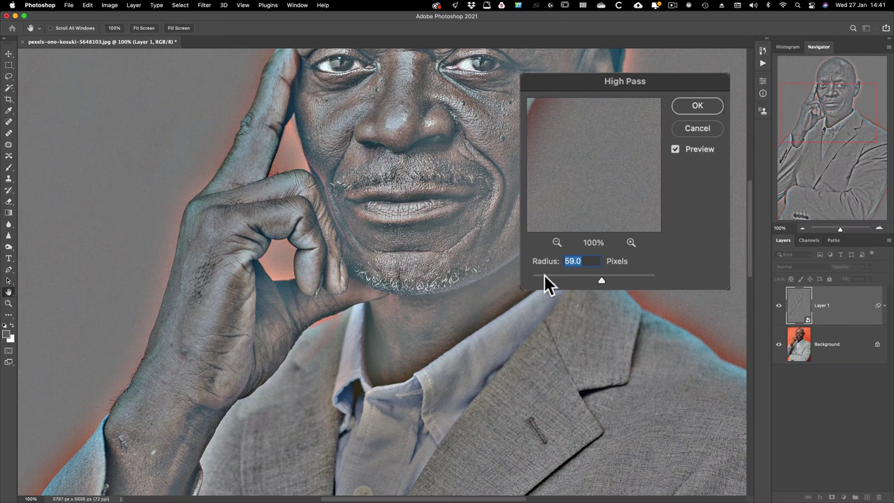
click(544, 278)
text(2.5)
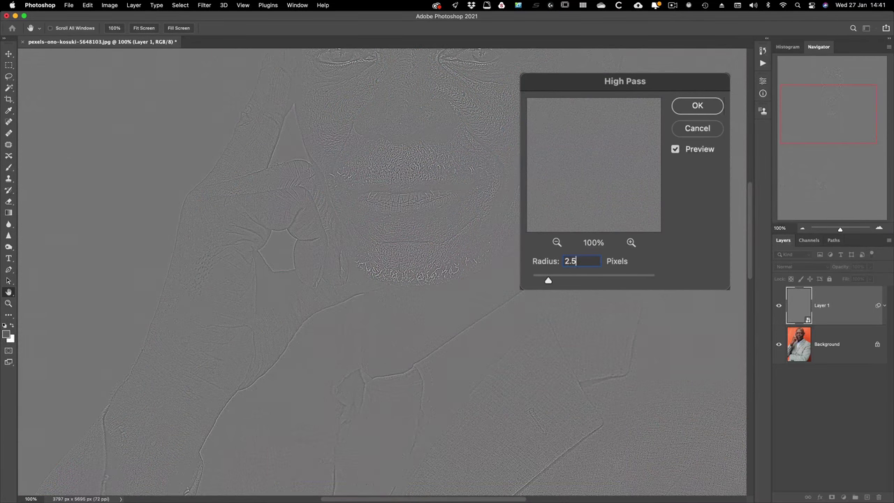
click(698, 106)
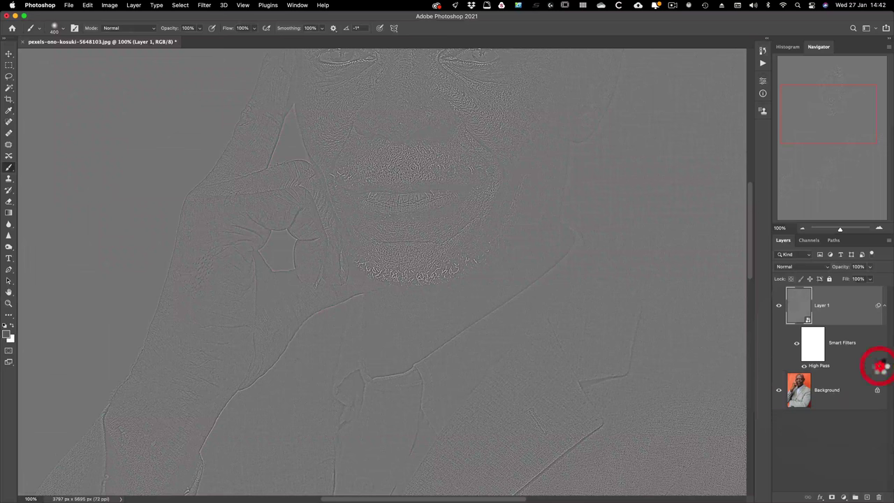
- Set the High Pass filter's blending mode to Linear Light
double_click(879, 367)
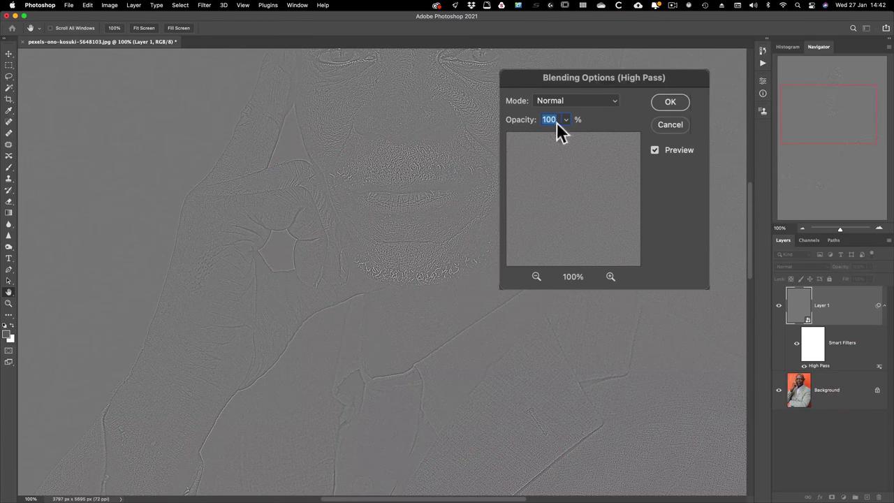
click(557, 100)
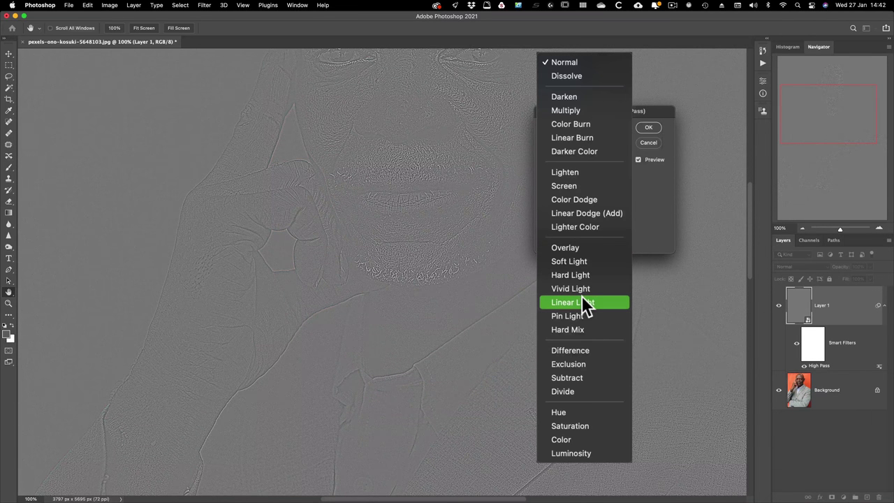
click(581, 248)
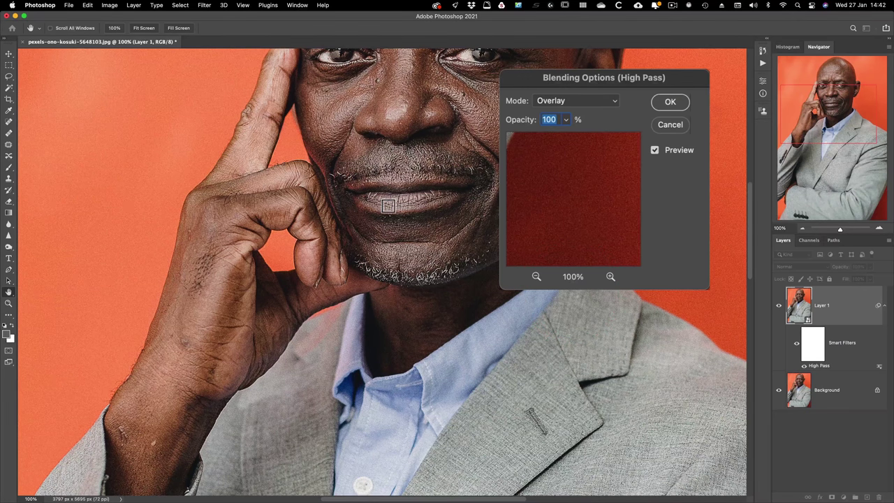
click(576, 105)
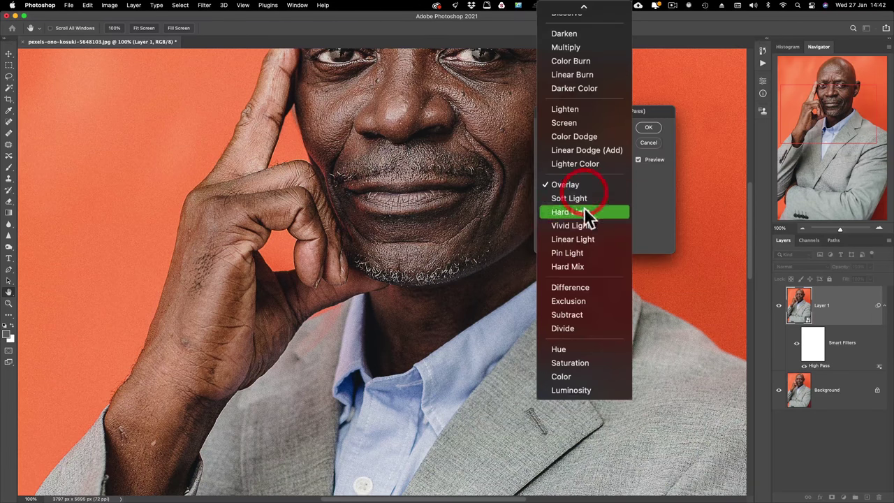
click(572, 239)
click(568, 160)
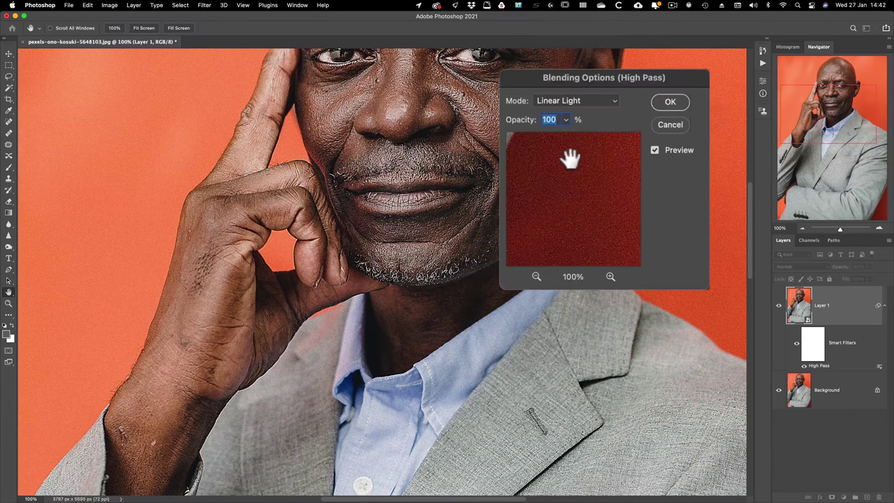
- Compare Overlay, Hard Light, Vivid Light and Linear Light modes, settling on Overlay
click(594, 100)
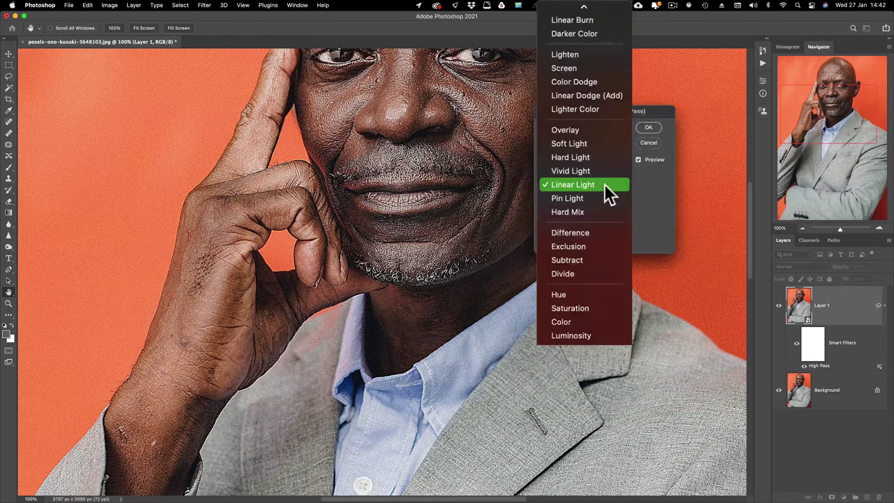
click(584, 130)
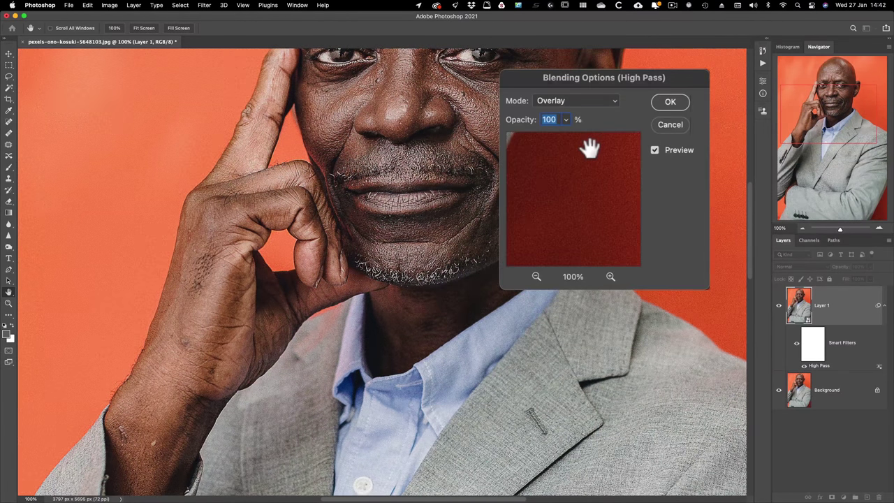
click(579, 102)
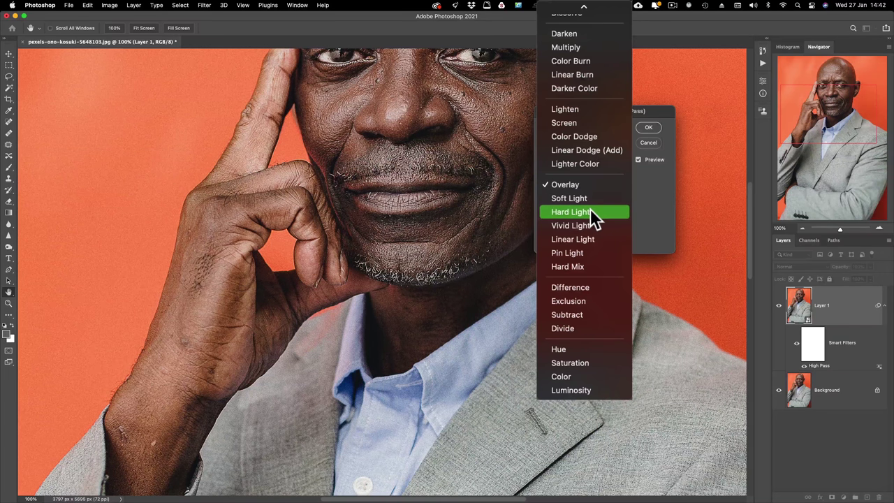
click(590, 208)
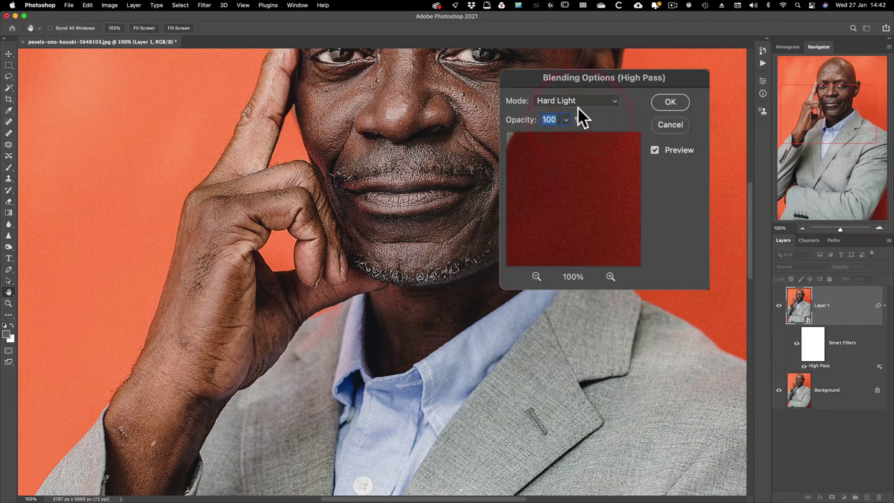
click(577, 109)
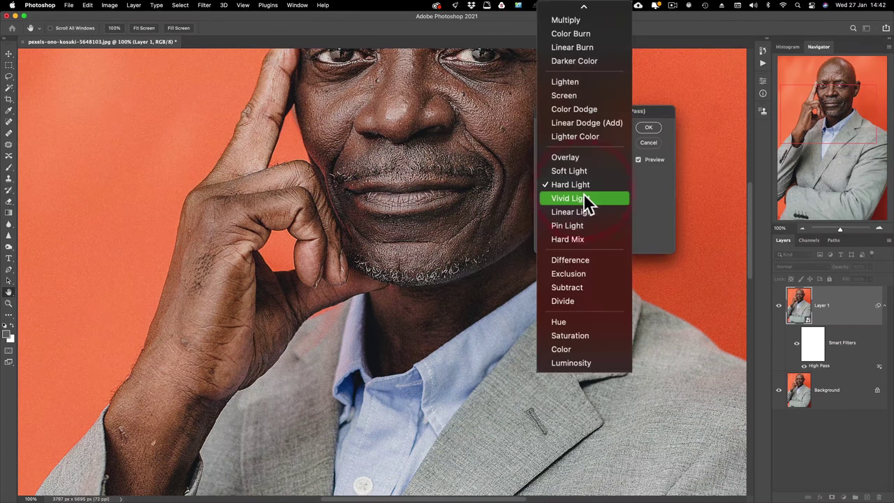
click(584, 193)
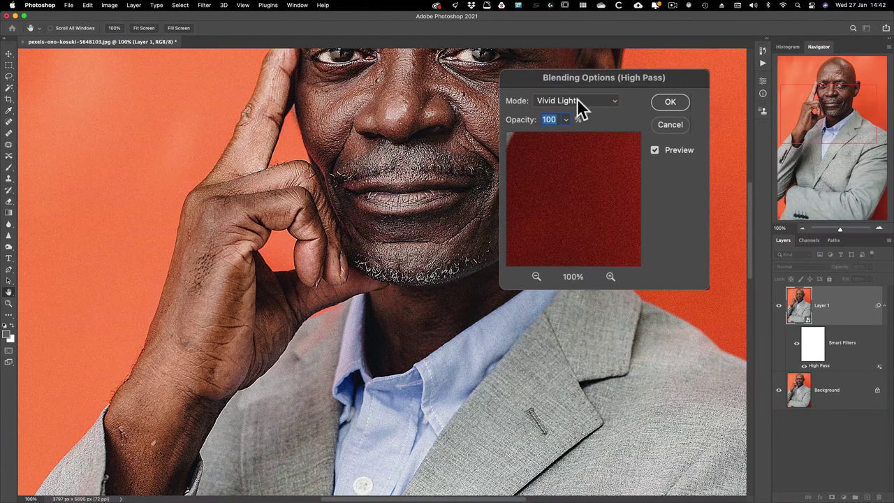
click(578, 101)
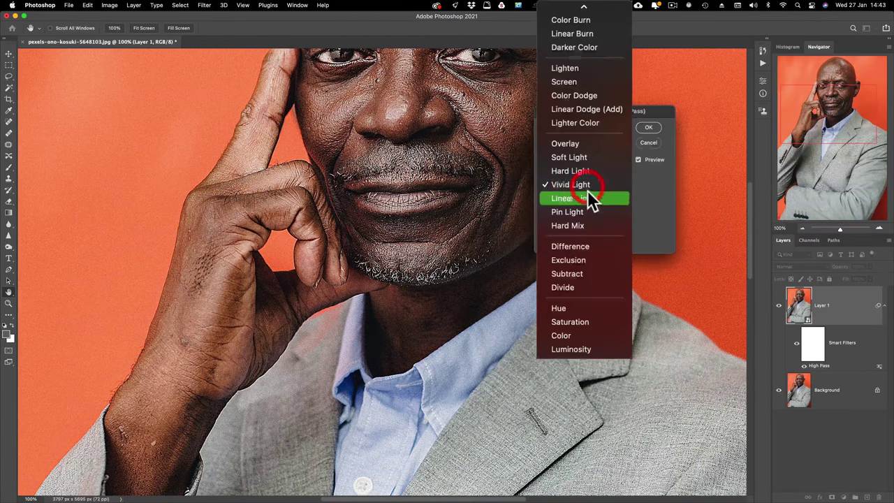
click(588, 196)
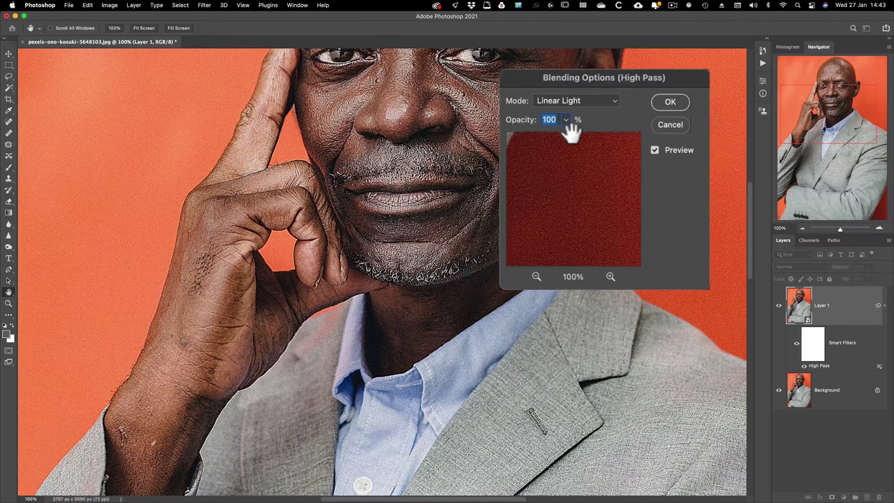
drag(564, 99, 579, 133)
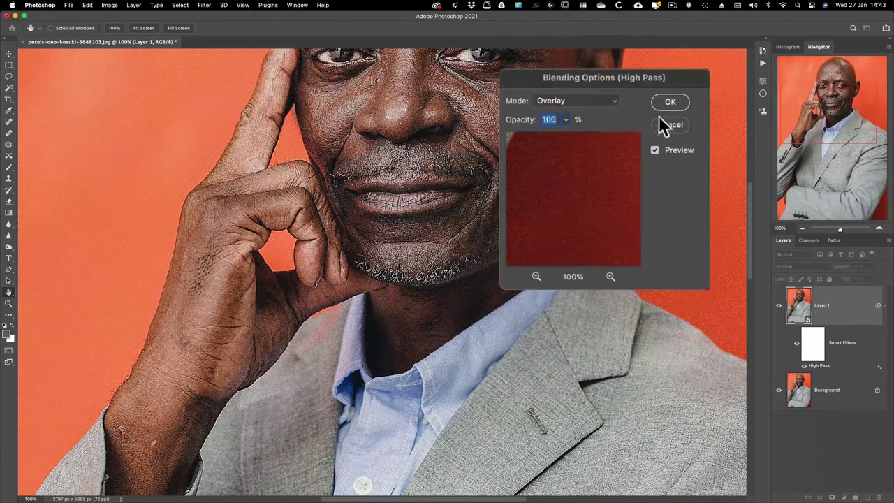
- Apply the Overlay blending and toggle Layer 1's visibility to compare
click(673, 102)
click(779, 304)
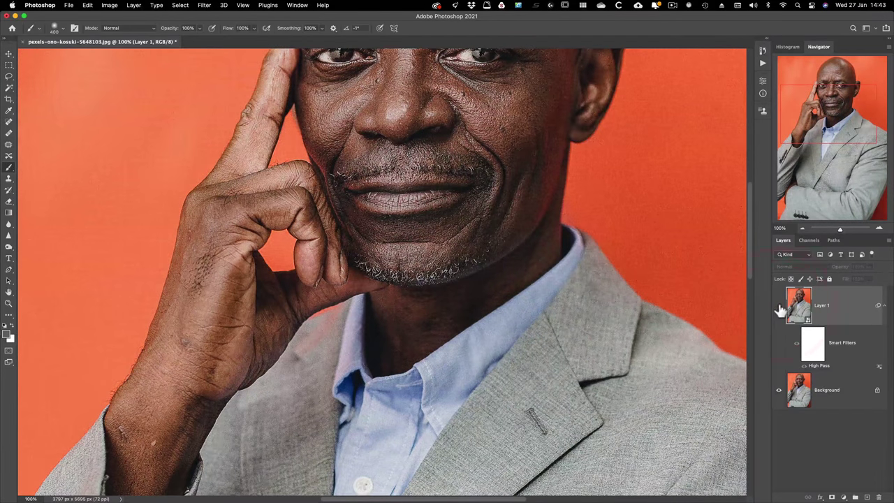
click(780, 305)
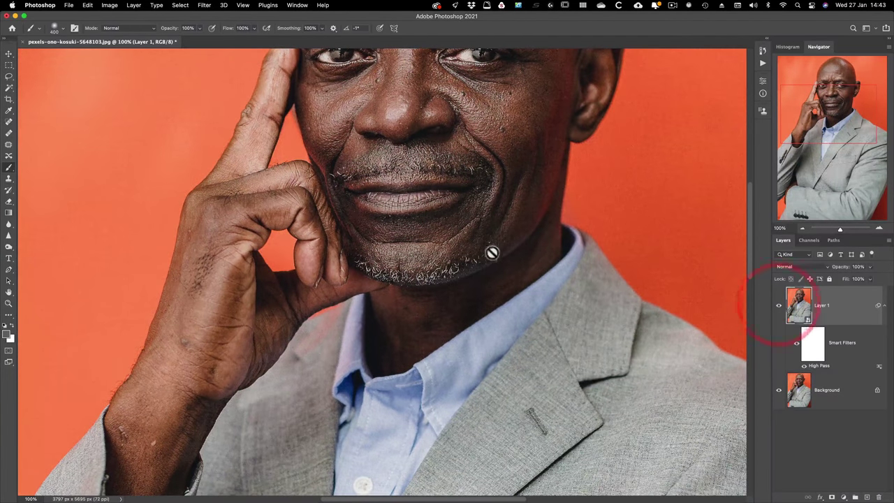
- Zoom closely onto the eye and toggle Layer 1 to compare sharpened versus original
key(space)
drag(433, 228, 439, 383)
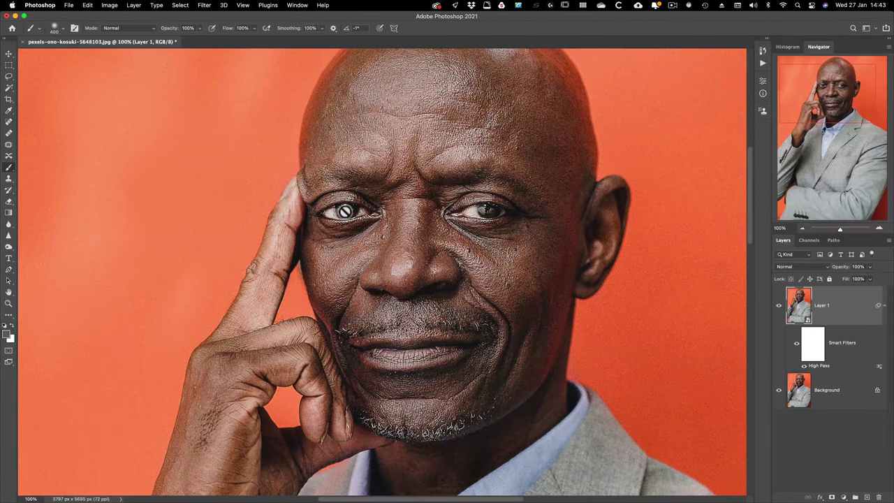
key(z)
drag(345, 211, 403, 255)
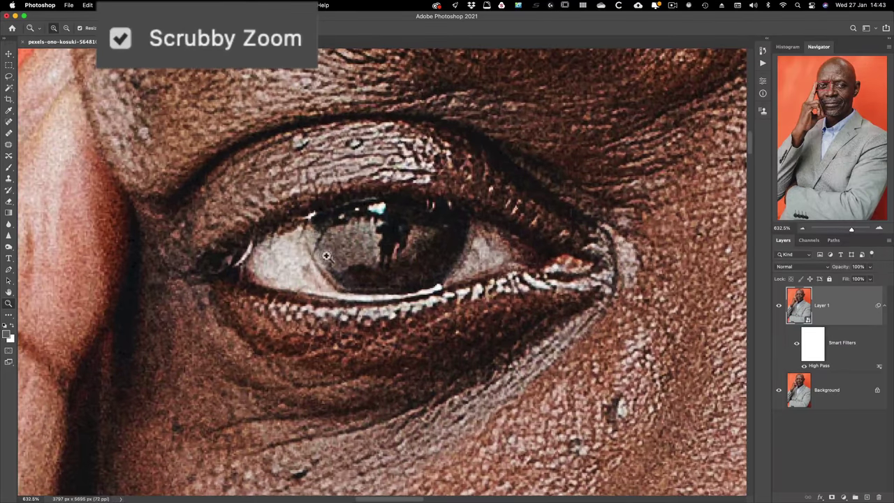
click(779, 306)
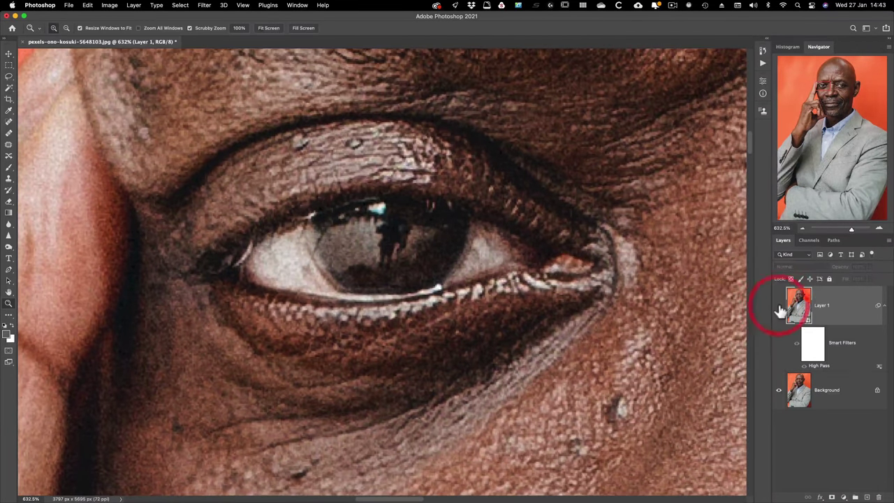
click(780, 306)
click(779, 306)
click(779, 306)
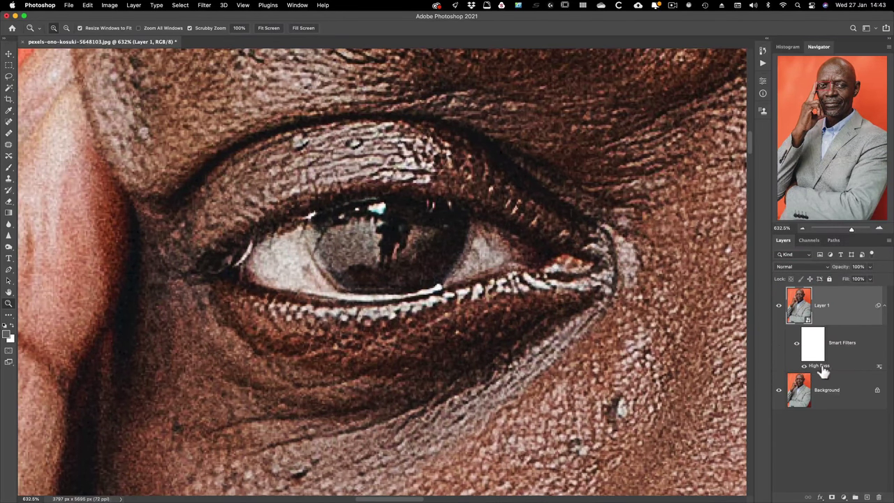
- Reduce the High Pass filter opacity to 40% and compare with Layer 1 hidden
double_click(878, 369)
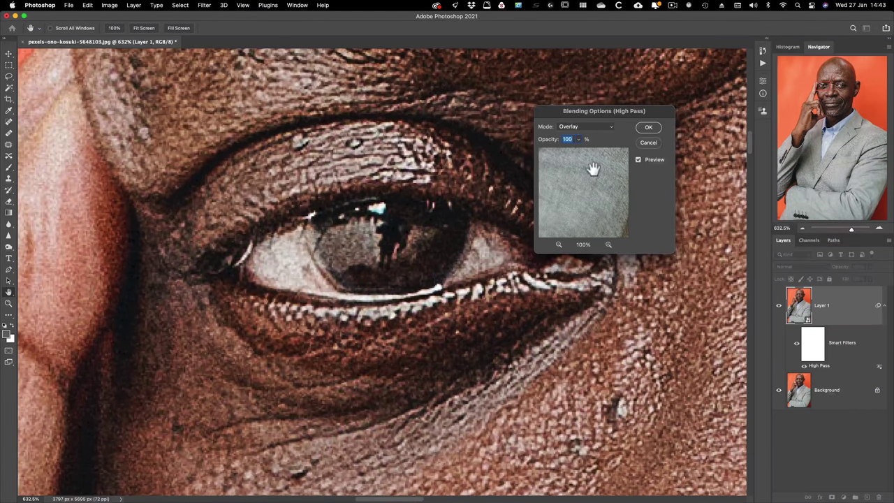
text(40)
click(649, 128)
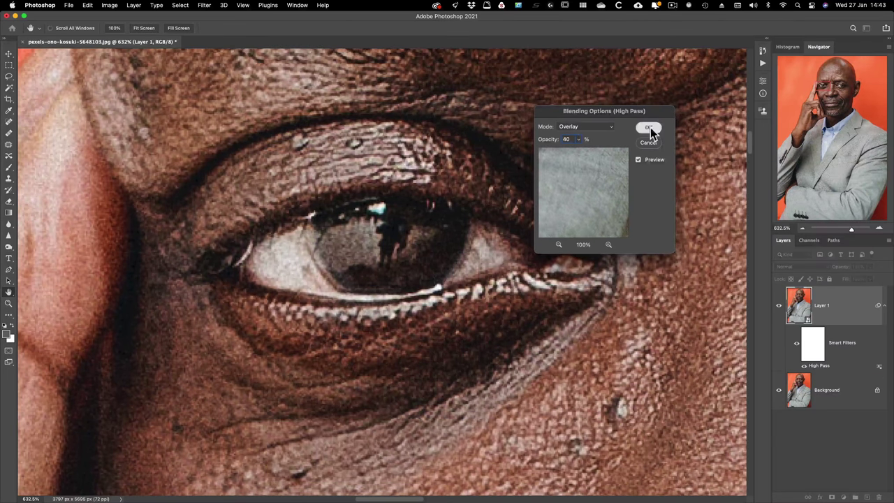
key(z)
click(779, 308)
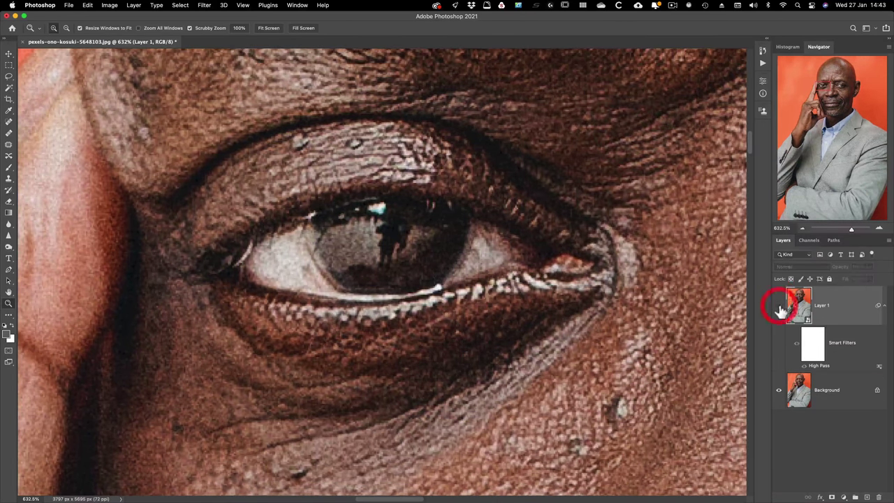
click(779, 308)
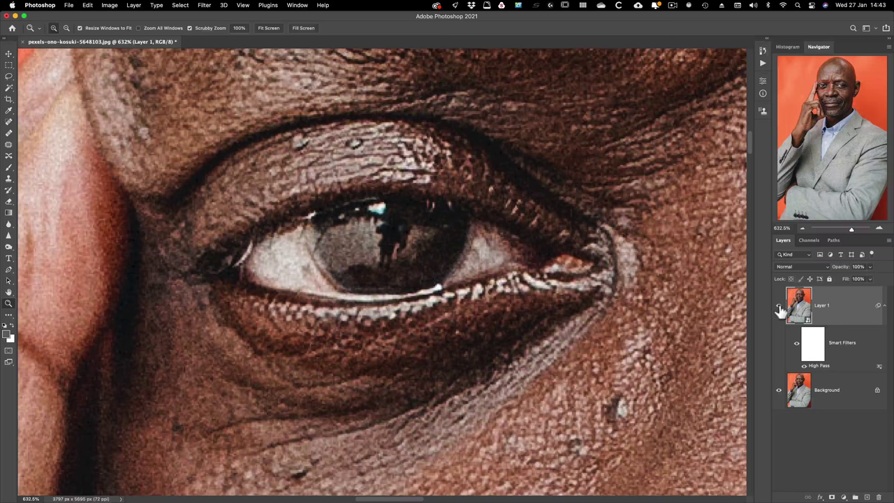
- View the face at 100% zoom and toggle Layer 1 off and on
key(super+0)
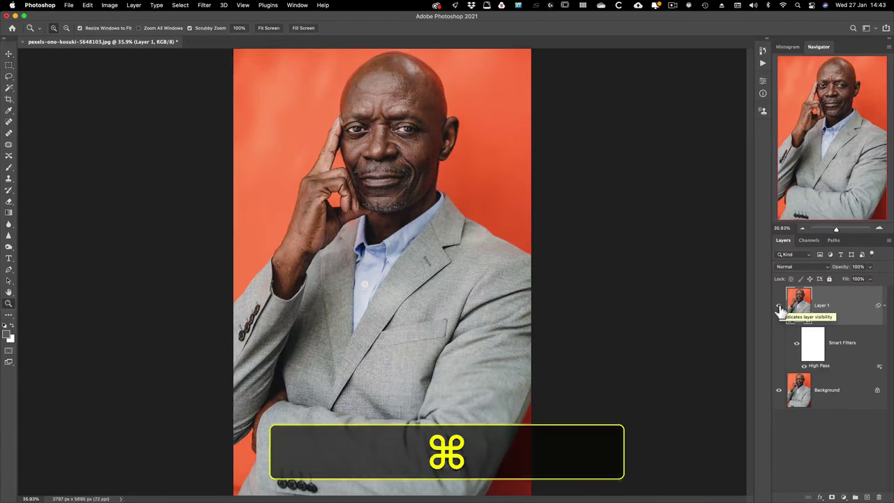
key(super+1)
key(space)
drag(545, 280, 568, 493)
click(777, 307)
click(777, 307)
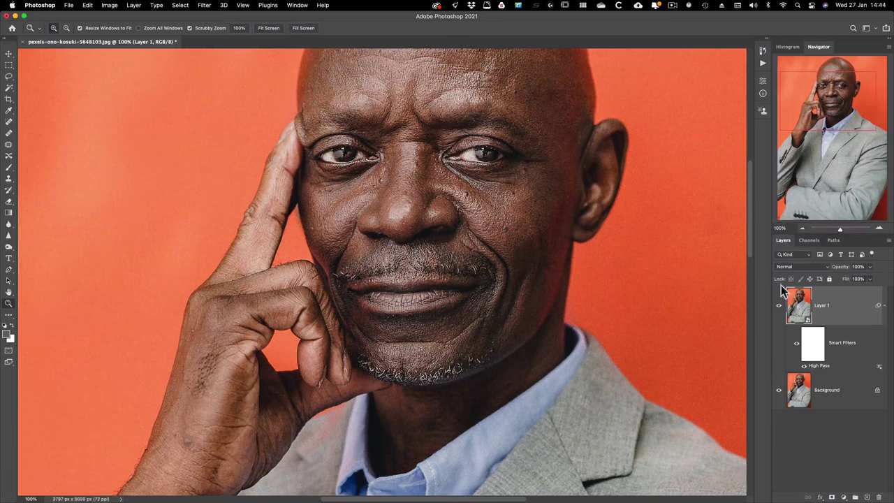
- Delete Layer 1 together with its High Pass smart filter
key(BackSpace)
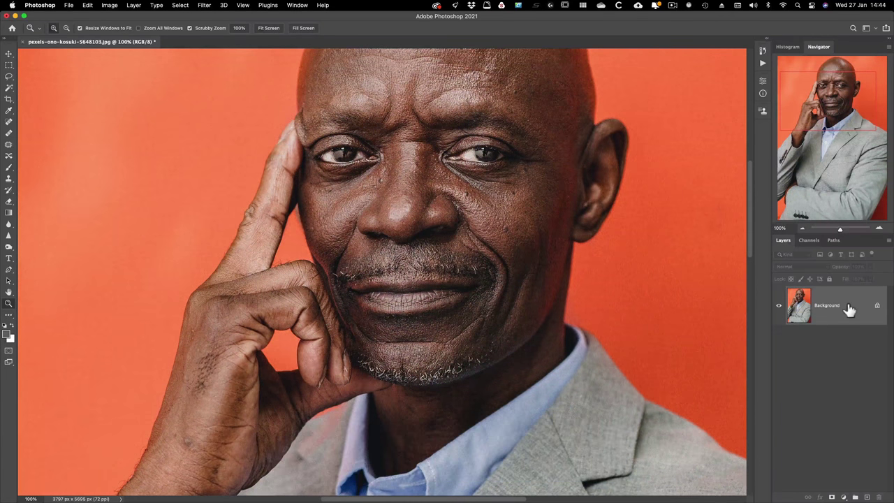
- Duplicate the Background to a new Layer 1 and apply High Pass directly to it
key(super+j)
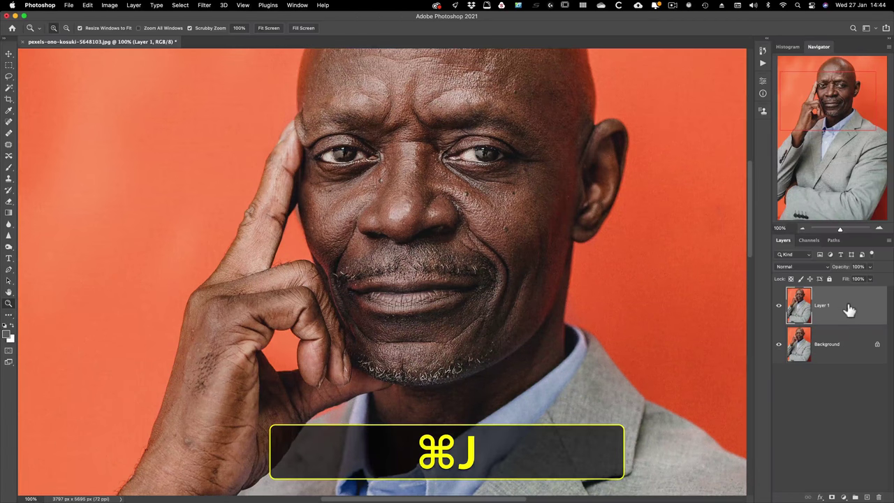
click(847, 308)
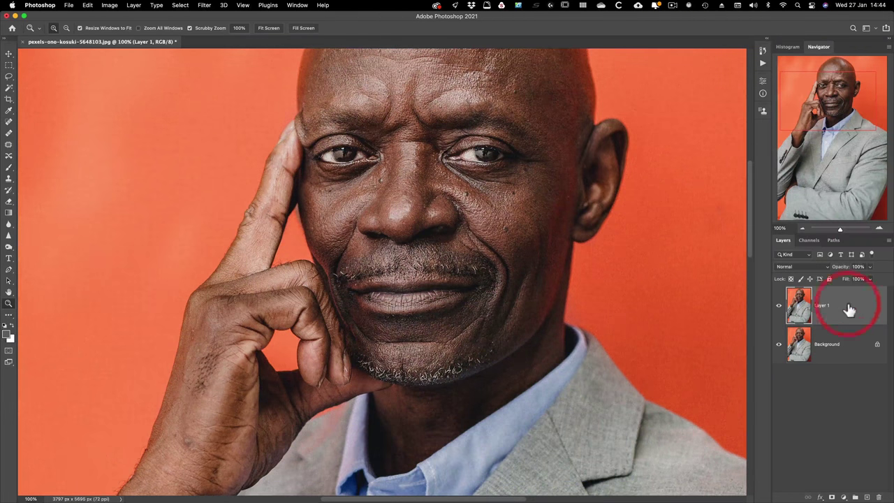
click(204, 6)
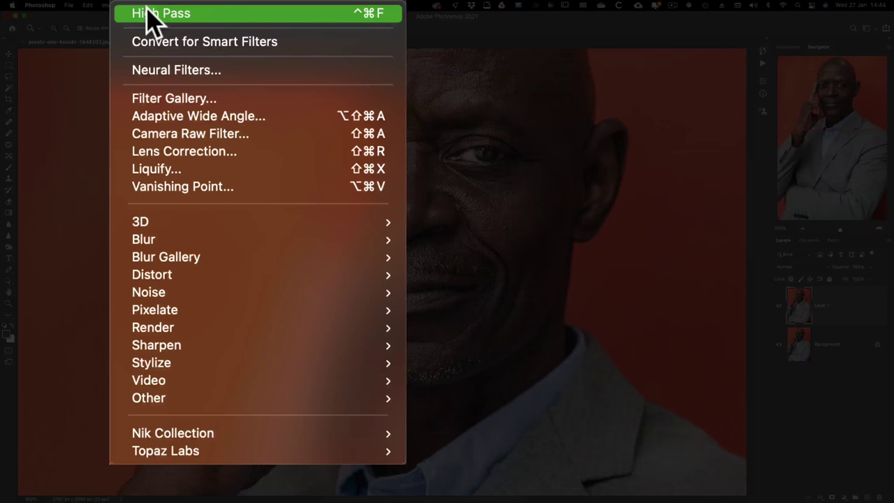
click(152, 19)
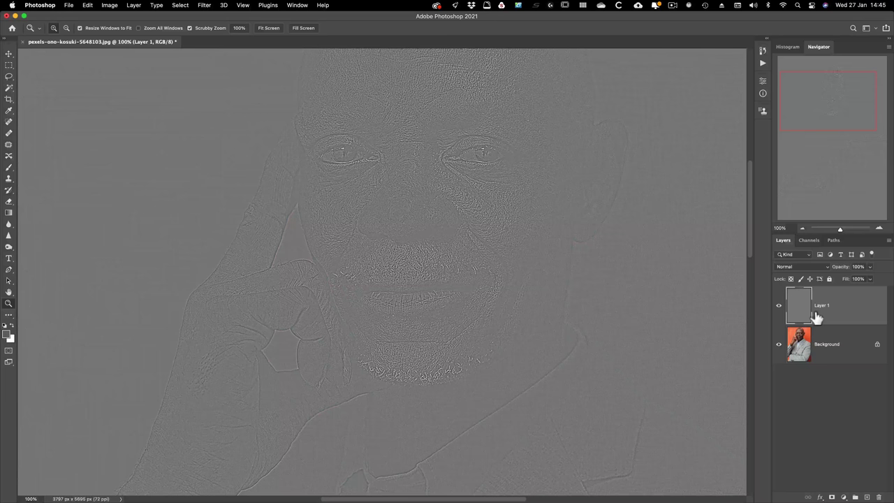
click(802, 266)
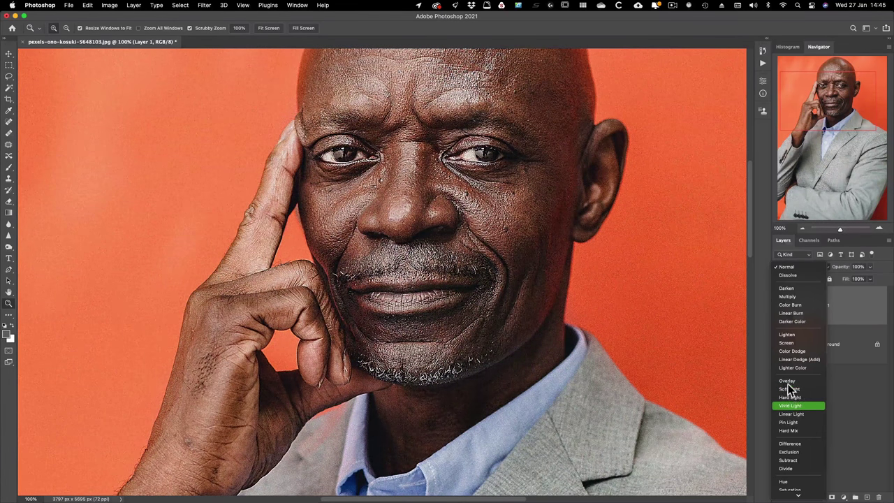
- Test Layer 1 in Overlay at about 37% opacity, then delete it
click(788, 382)
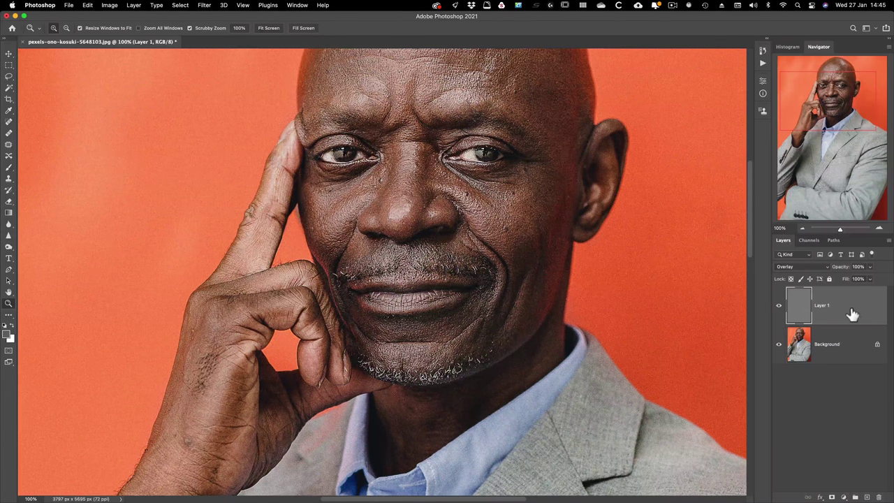
click(870, 266)
drag(856, 283, 848, 279)
click(848, 310)
key(BackSpace)
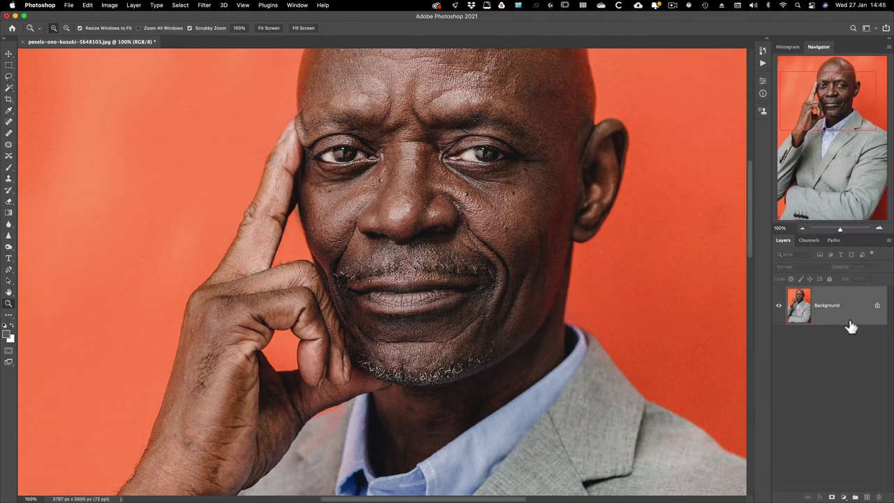
- Duplicate the Background and apply High Pass at a 79.5-pixel radius to Layer 1
key(super+j)
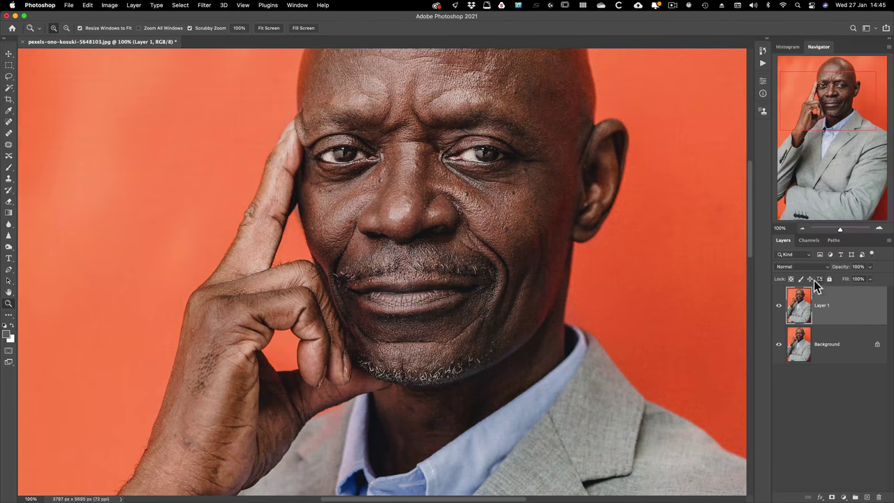
click(203, 5)
mouse_move(188, 339)
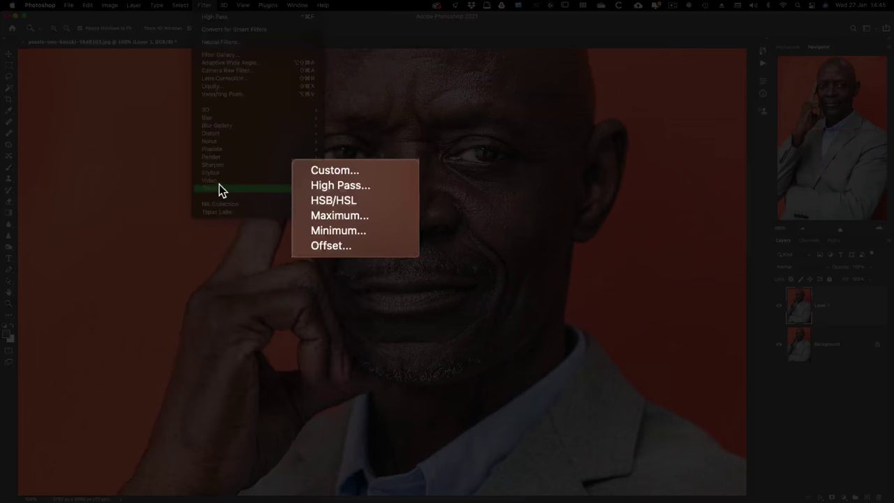
click(351, 198)
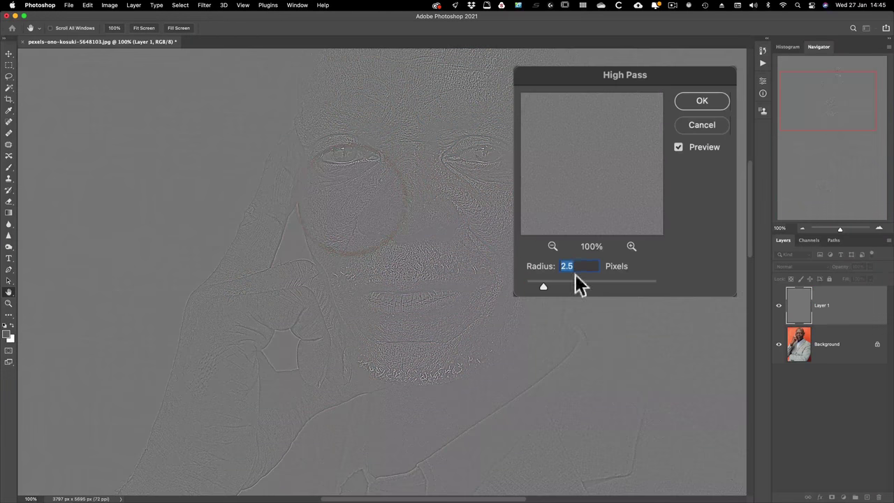
drag(575, 281, 605, 289)
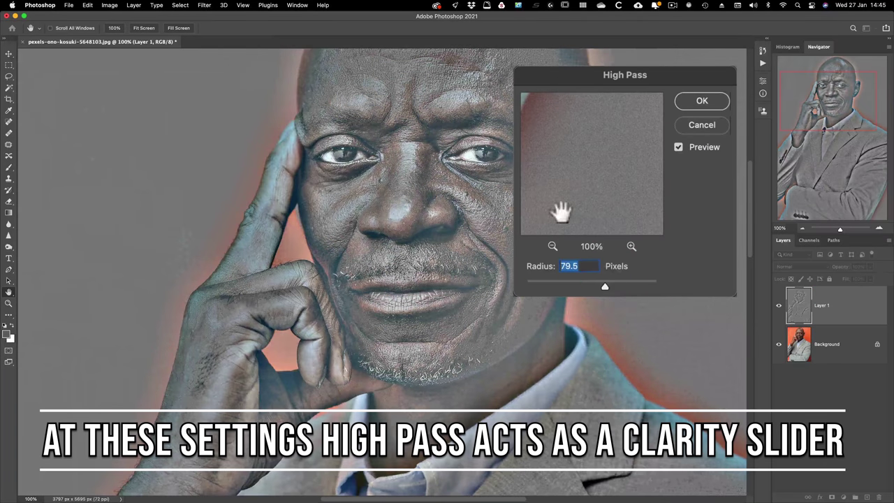
click(701, 101)
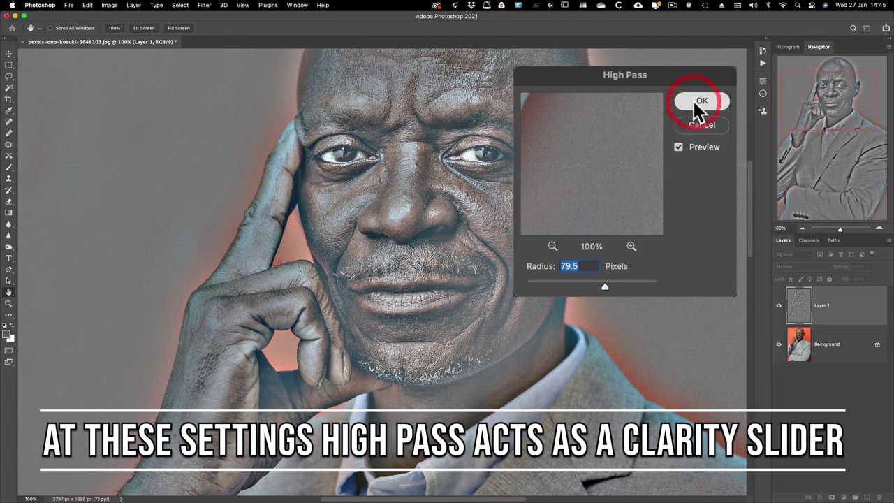
key(z)
click(819, 267)
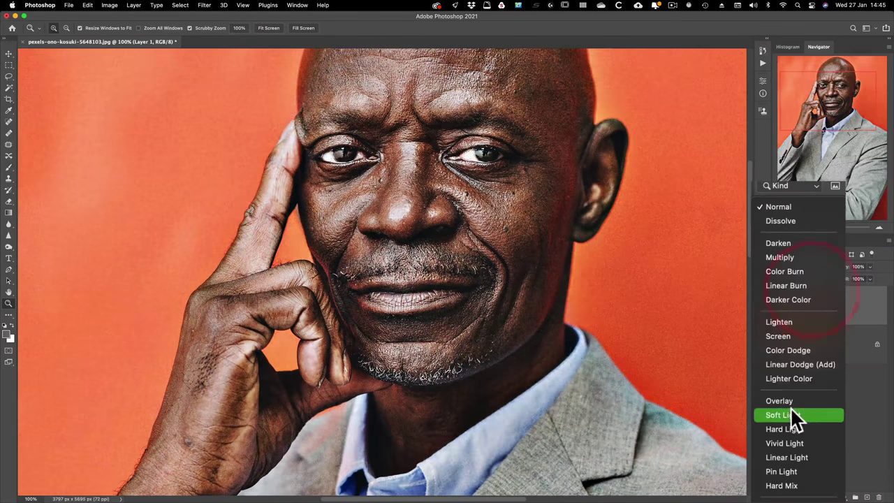
- Set Layer 1's blend mode to Linear Light and fit the portrait on screen
click(783, 456)
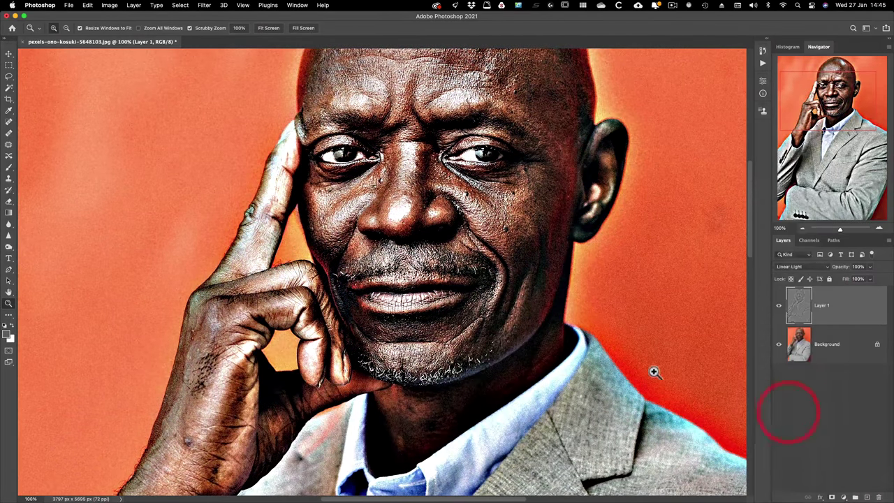
key(super+0)
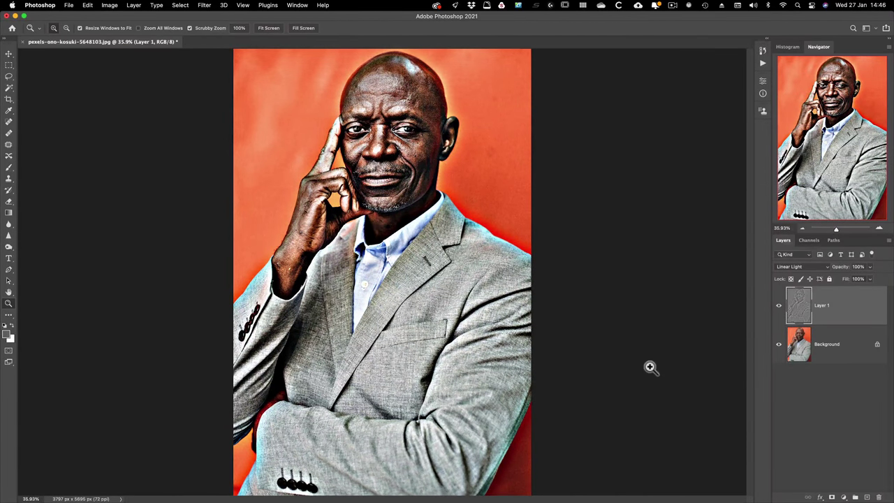
- Add a Hue/Saturation adjustment layer above the High Pass layer with Saturation at -77
click(843, 496)
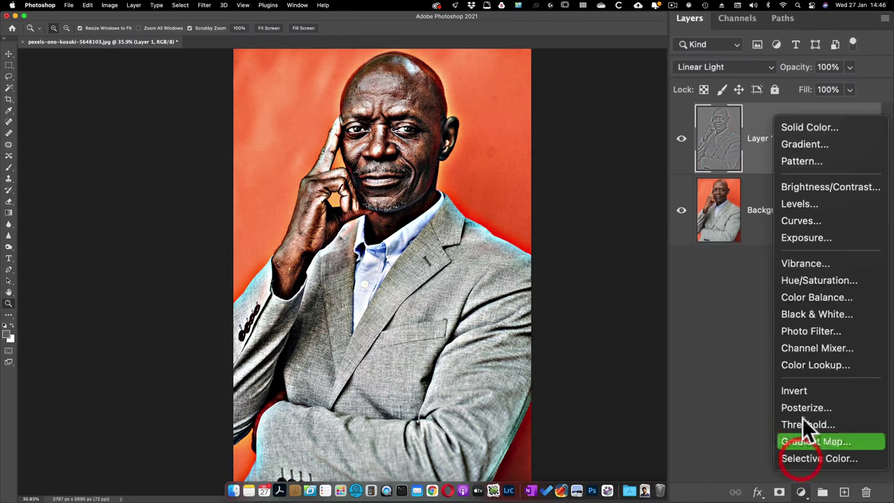
click(800, 279)
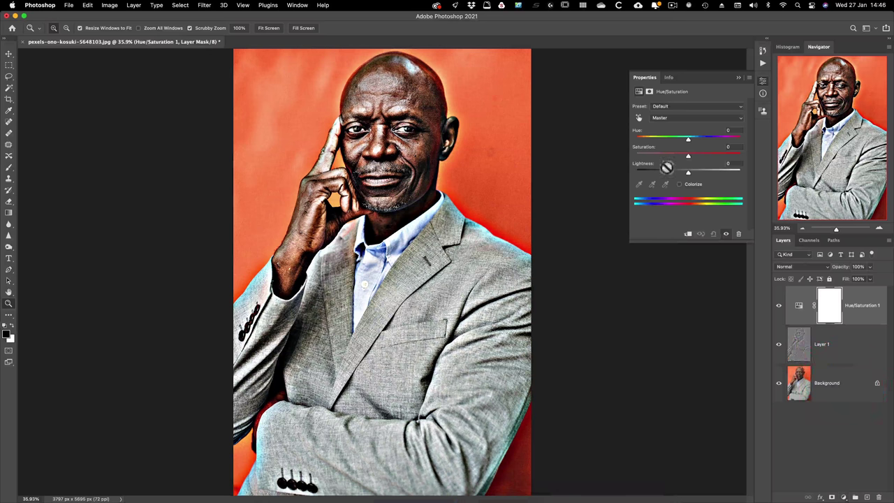
drag(687, 155, 623, 154)
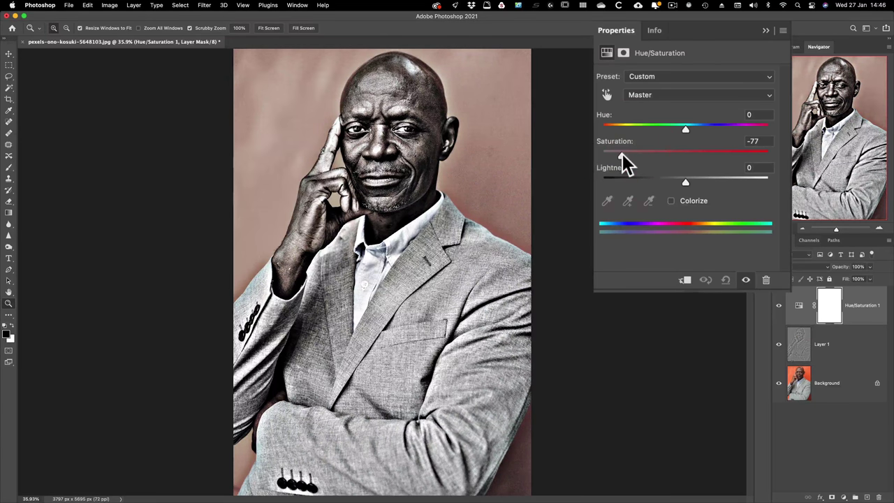